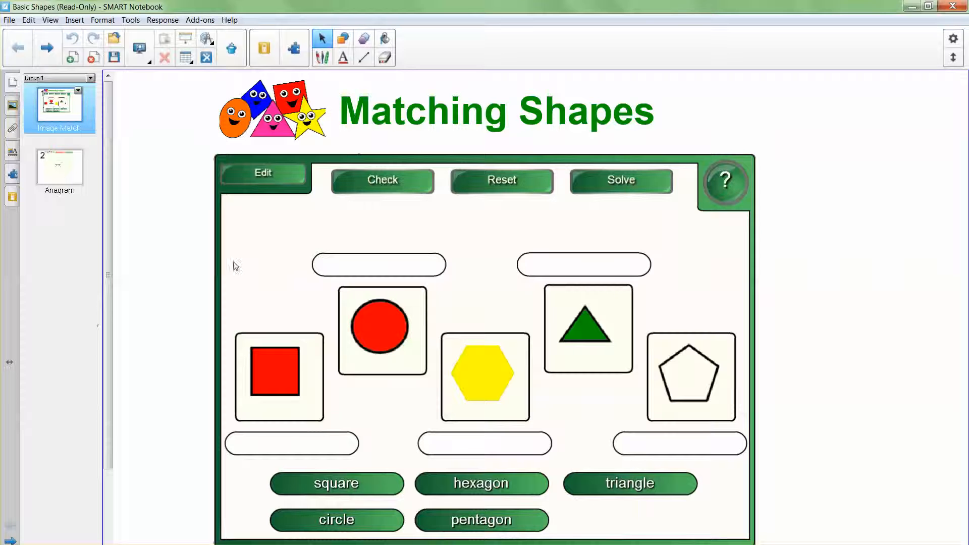
Review the Anagram and Image Match pages, keep the name Image Match, and close Basic Shapes without saving
click(56, 167)
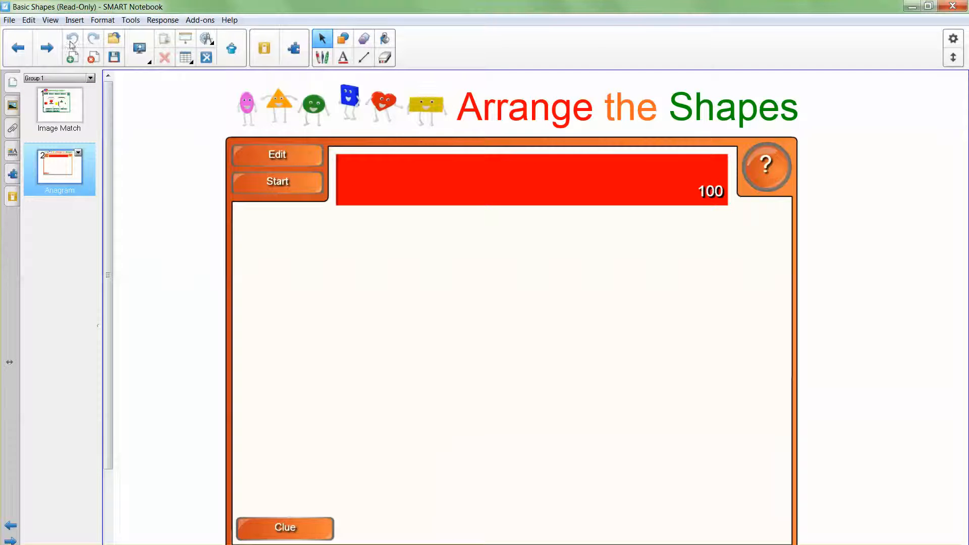
click(72, 105)
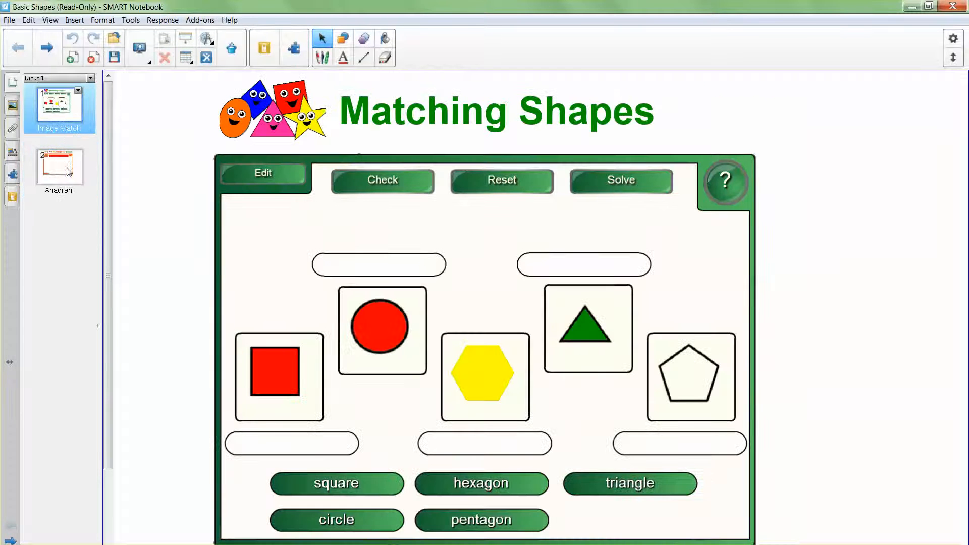
right_click(69, 132)
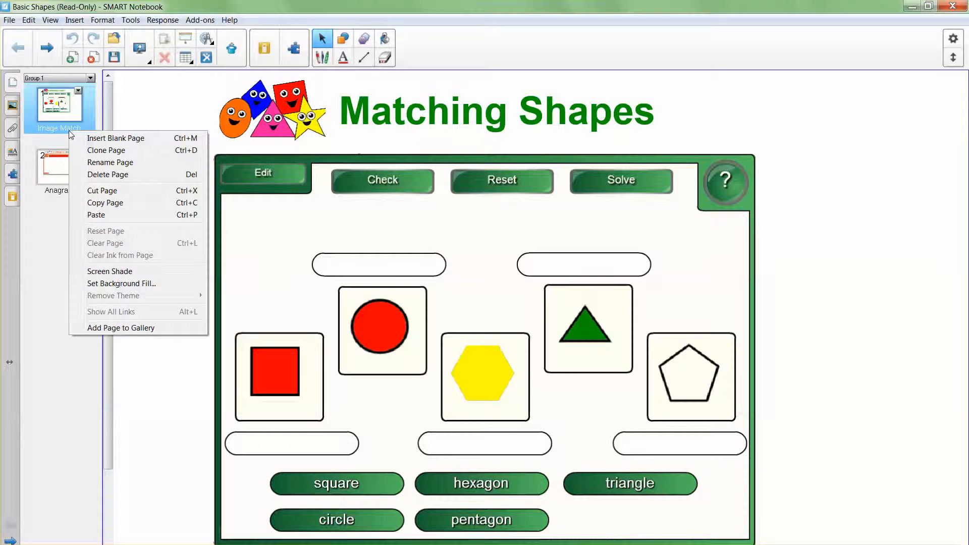
click(110, 162)
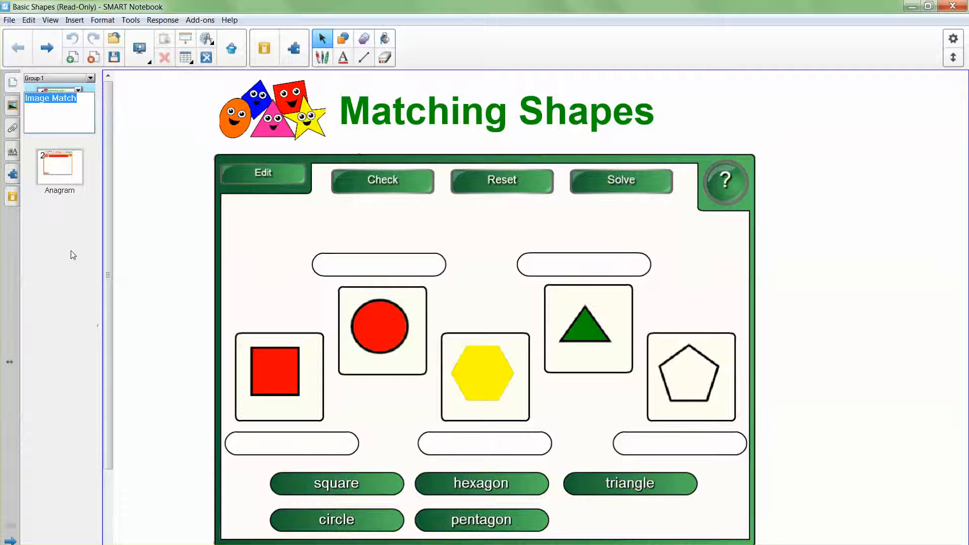
key(Return)
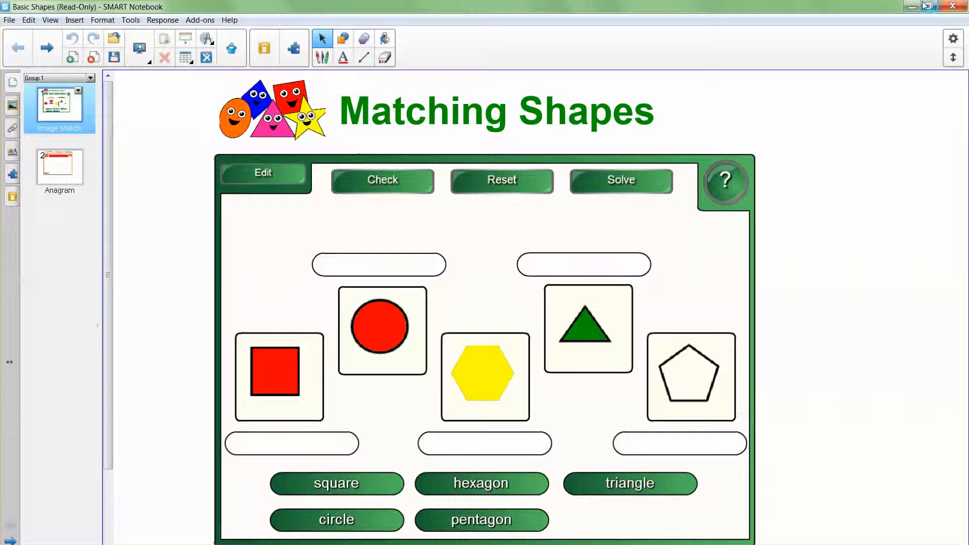
click(957, 9)
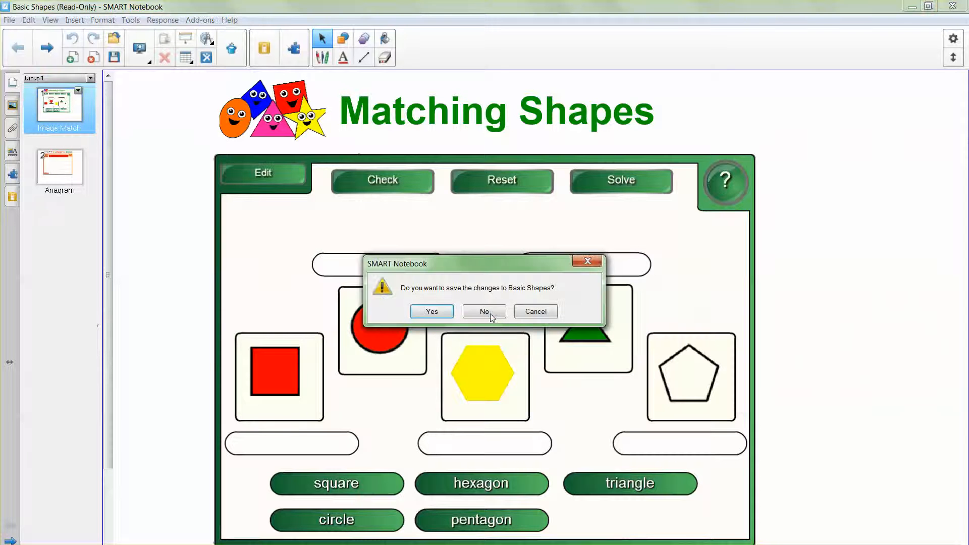
click(484, 310)
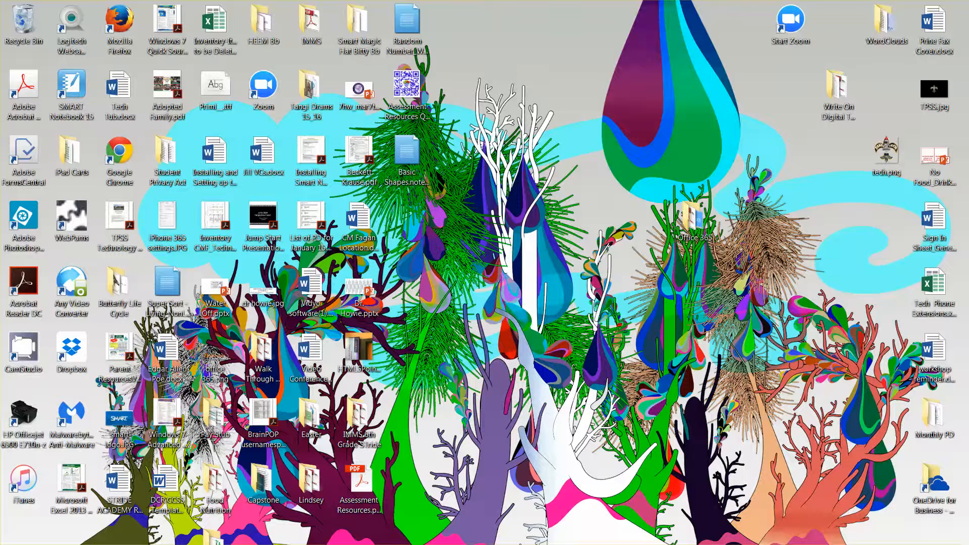
Return to the Blackboard course in Chrome and go to its Discussion Board
click(354, 497)
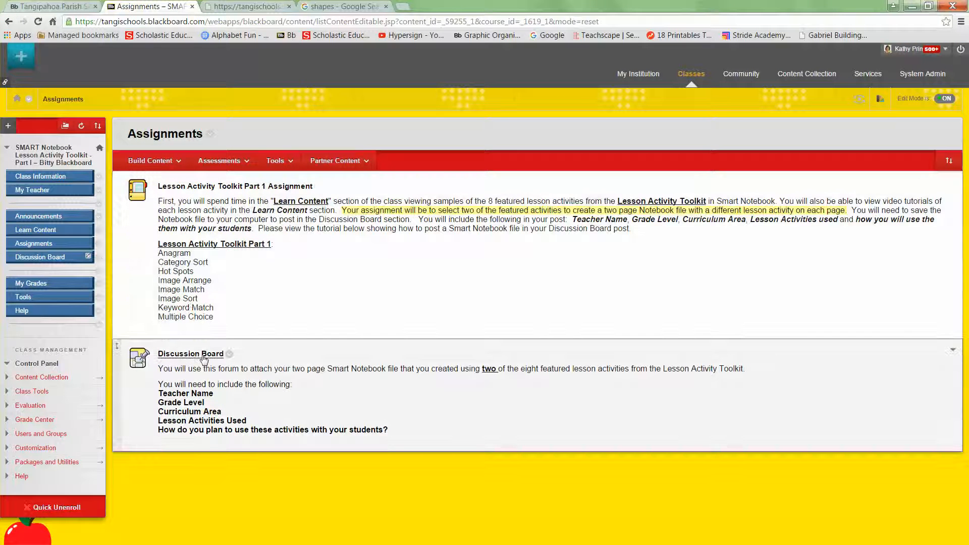
click(45, 258)
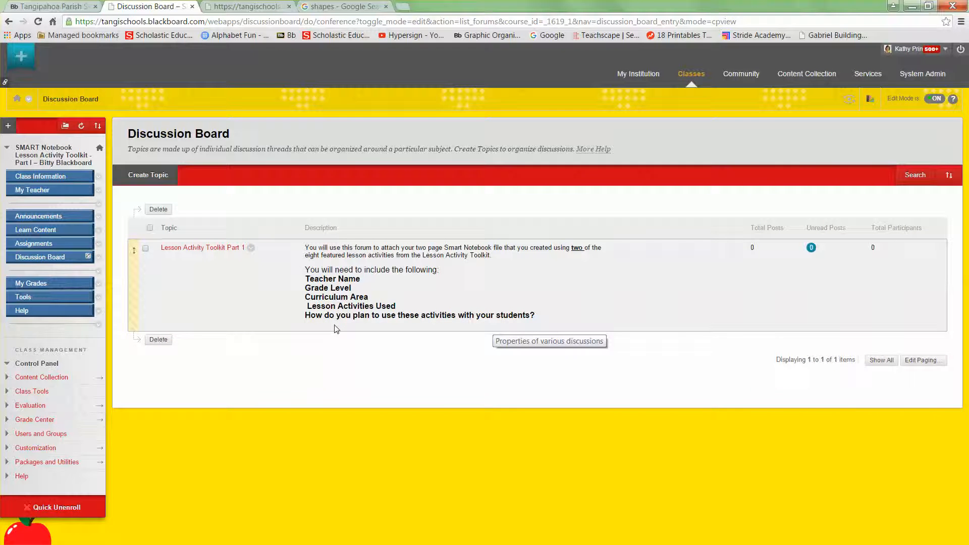
Start a new thread in the Lesson Activity Toolkit Part 1 forum, beginning the subject 'Basic Shapes'
click(192, 249)
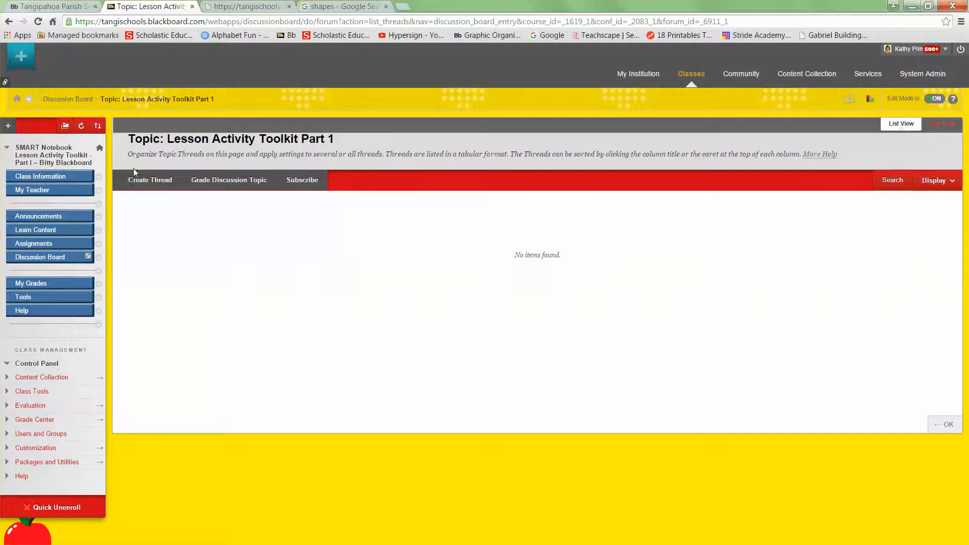
click(137, 179)
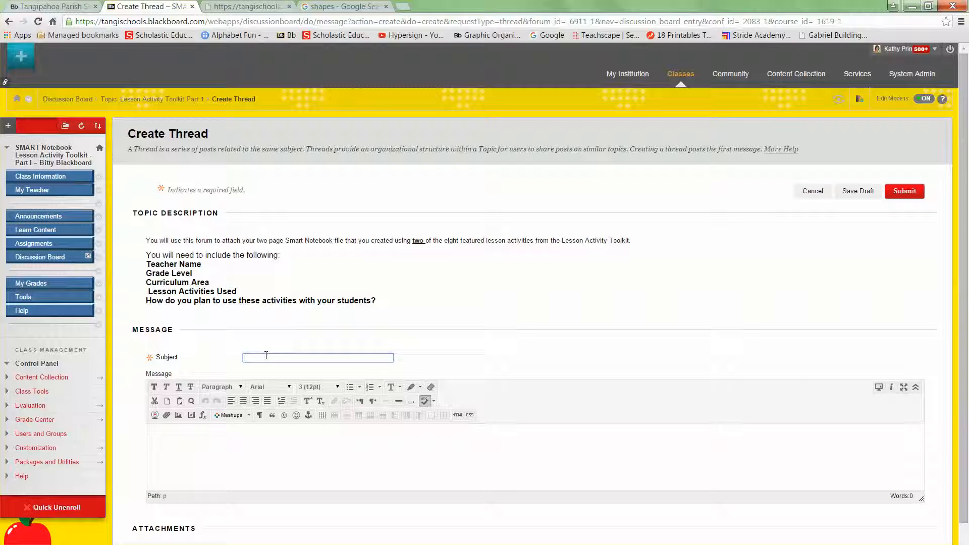
text(B)
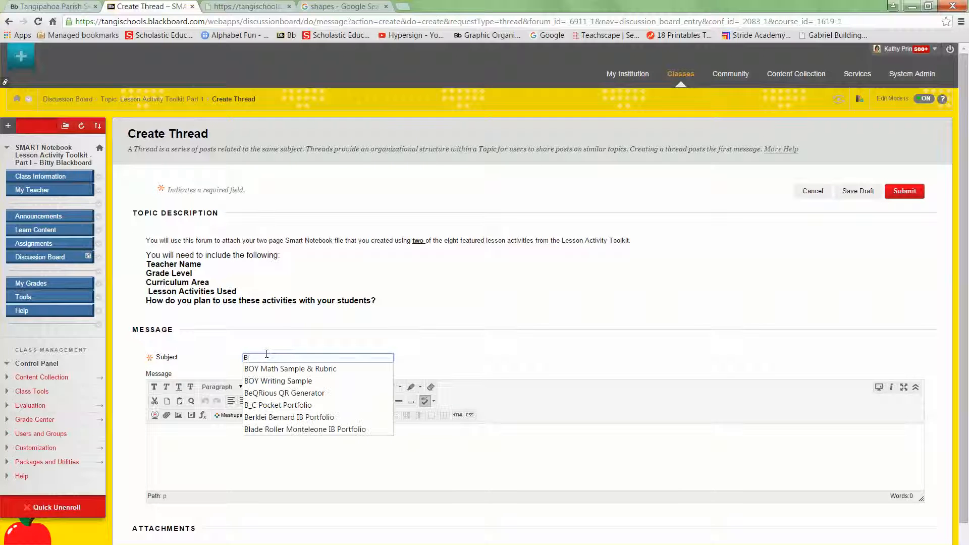
text(asic Shapes)
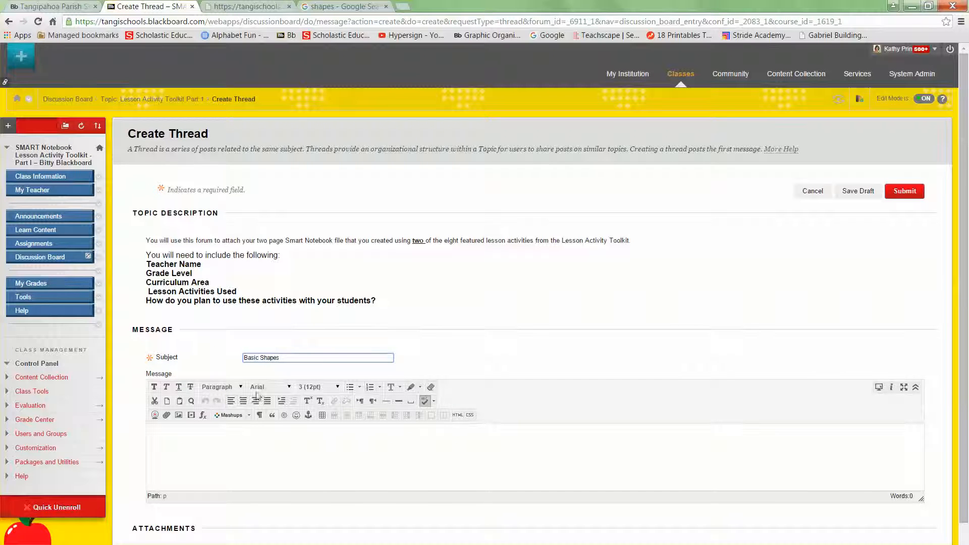
Write the message with the teacher's name, 1st Grade, Math, Image Match & Anagram, and a center-practice plan
click(196, 444)
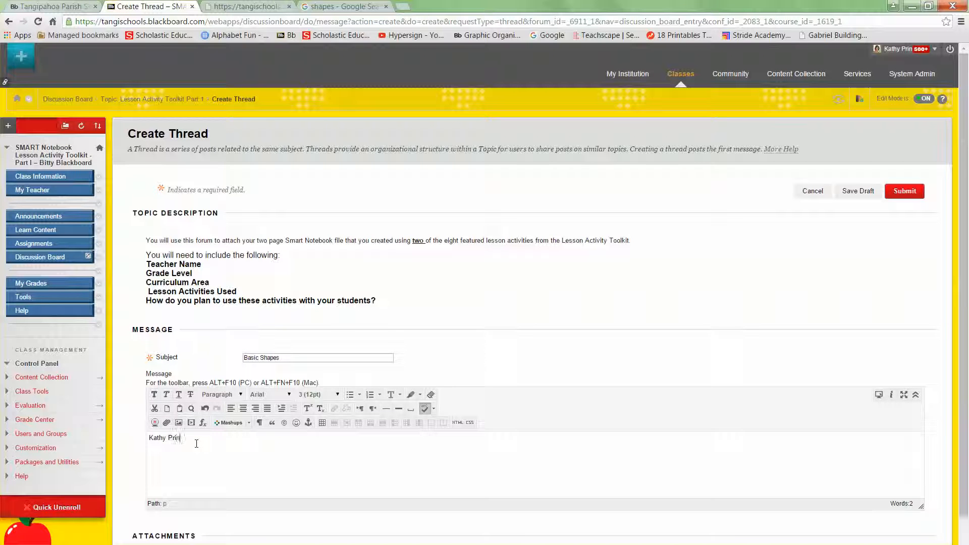
text(rade )
text(Mat)
text(Image Ma)
text(tch & Anagra)
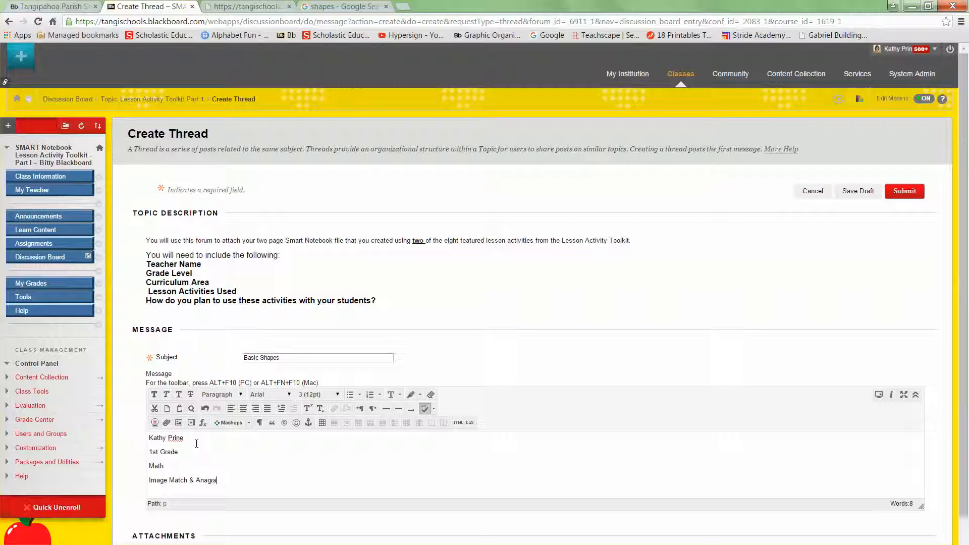
text(m)
key(Return)
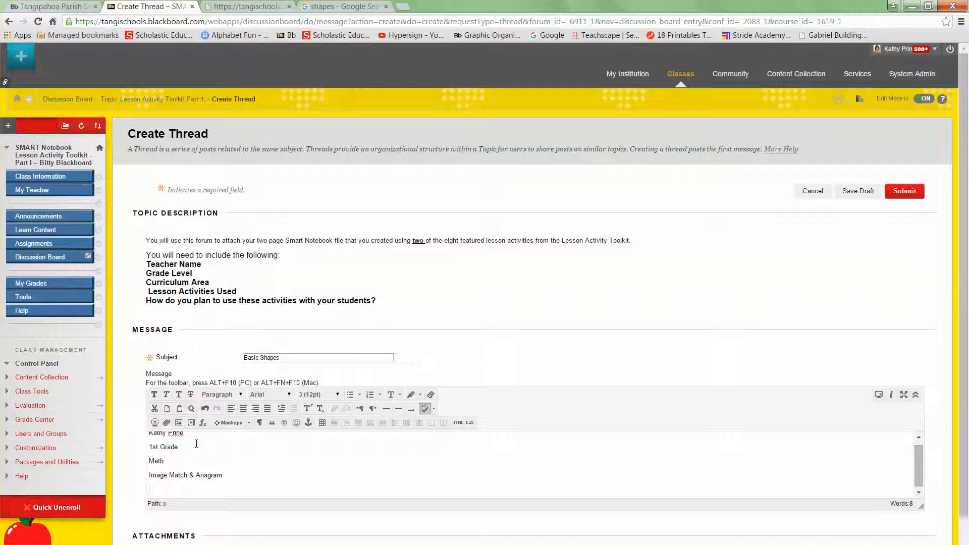
text(I plan to use this notebook file in a center for my students to )
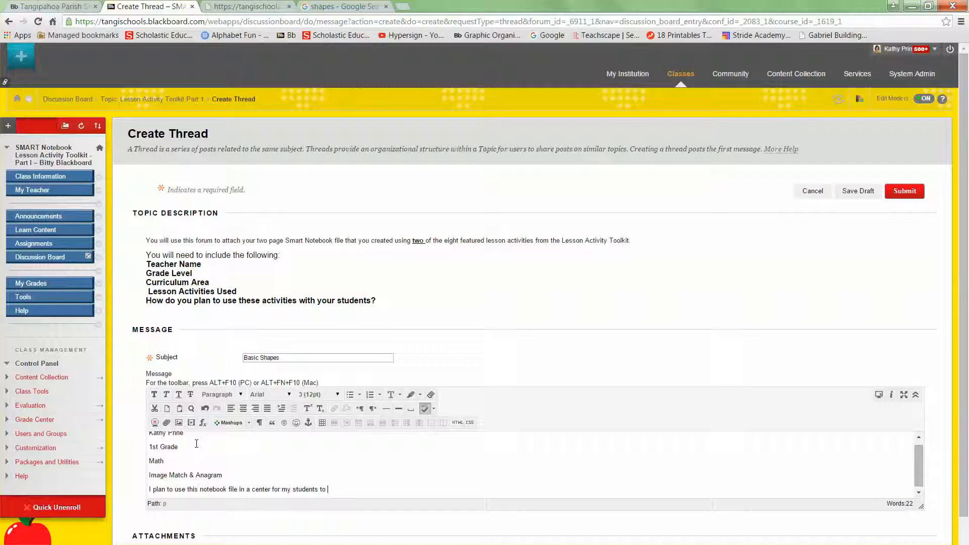
text(practice identifying the basic shapes.)
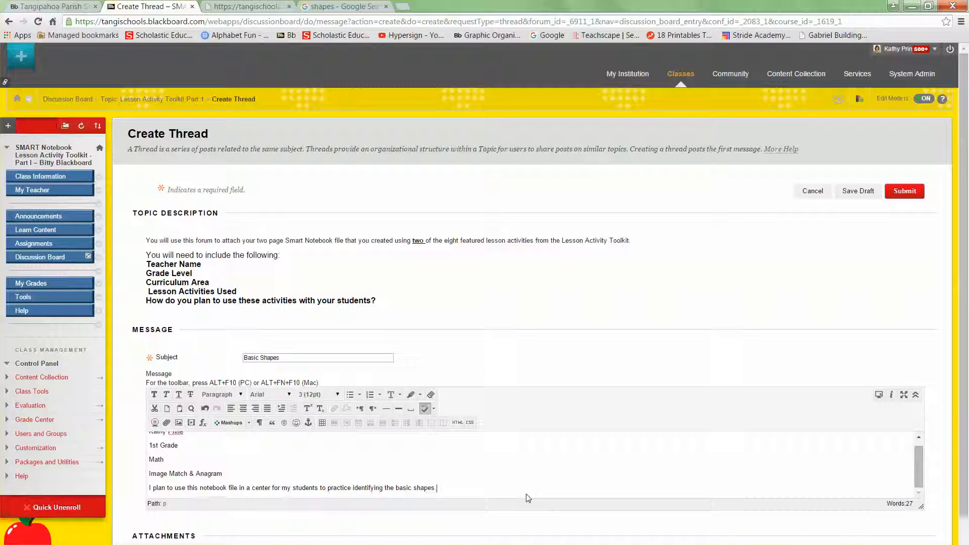
drag(965, 376, 965, 438)
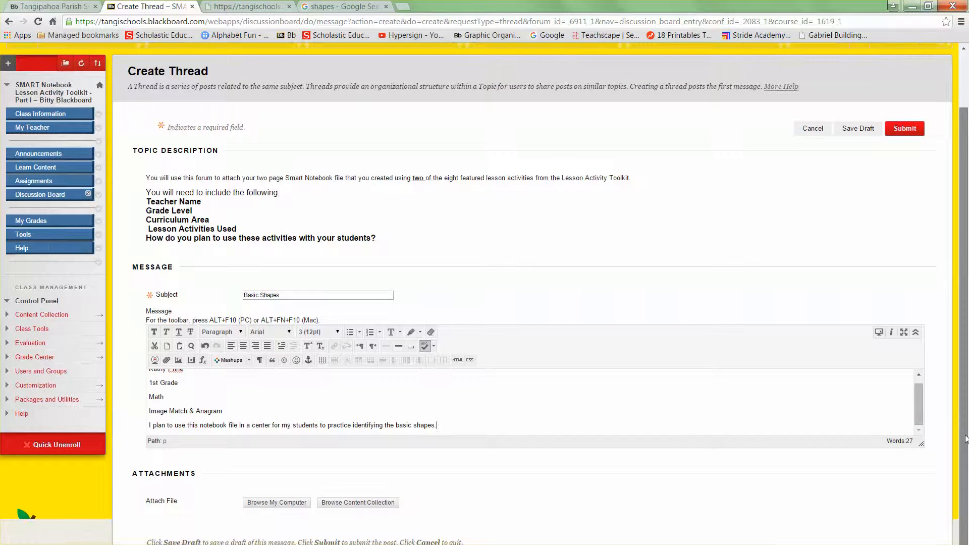
Attach Basic Shapes.notebook from the Desktop to the new thread
click(284, 503)
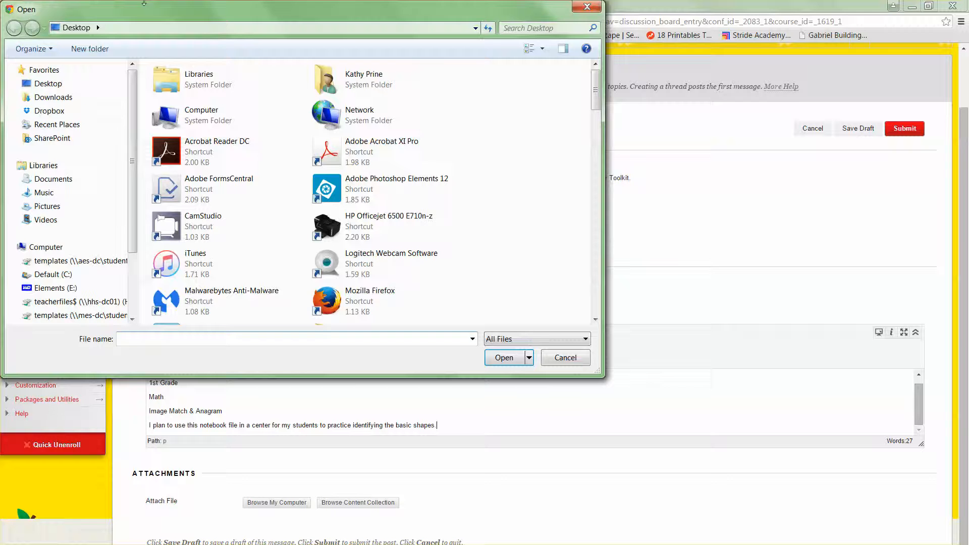
click(49, 84)
drag(595, 95, 596, 185)
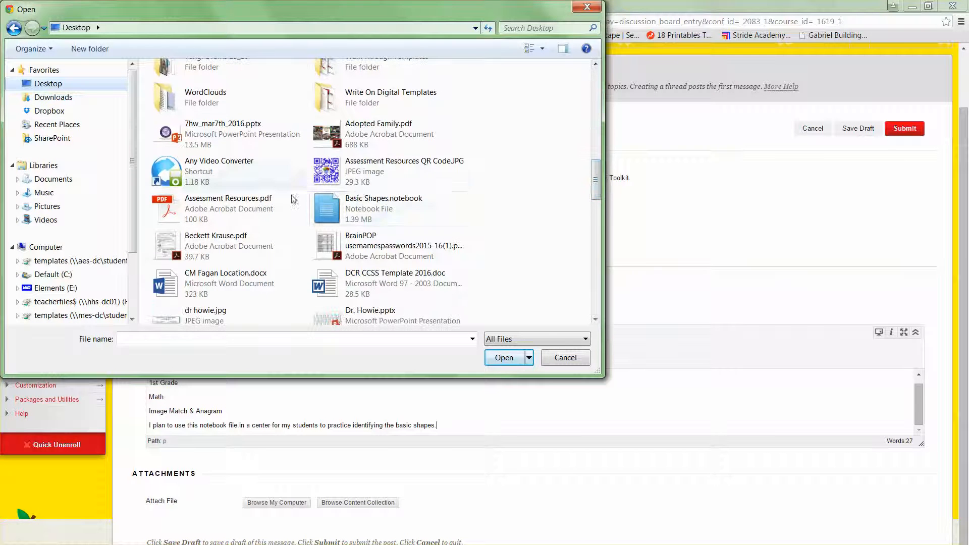
click(370, 200)
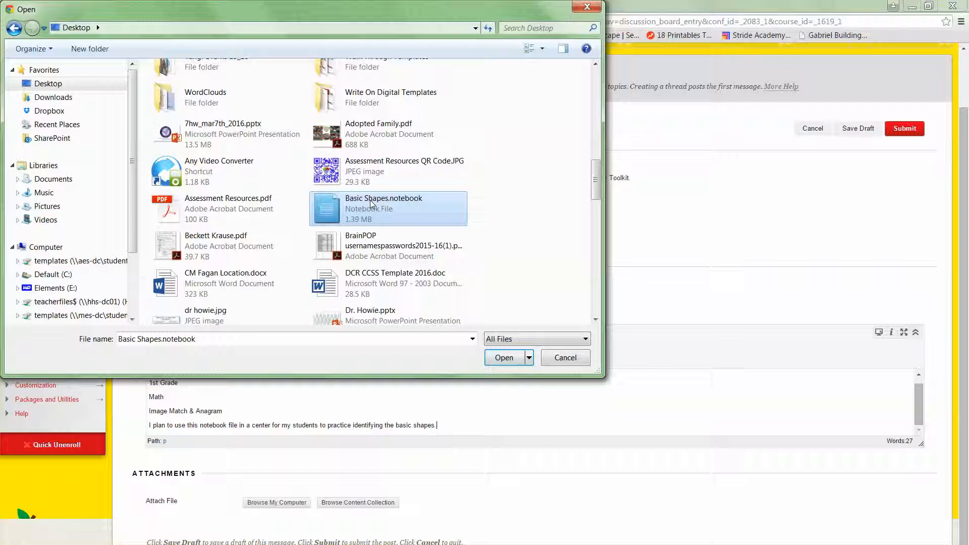
click(515, 361)
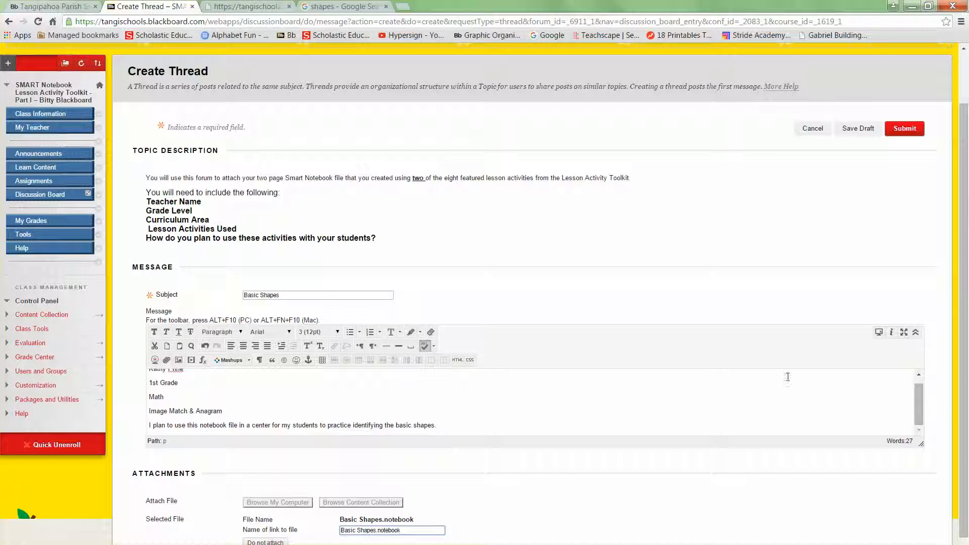
Submit the Basic Shapes thread and open it from the forum listing
scroll(965, 355, down, 1)
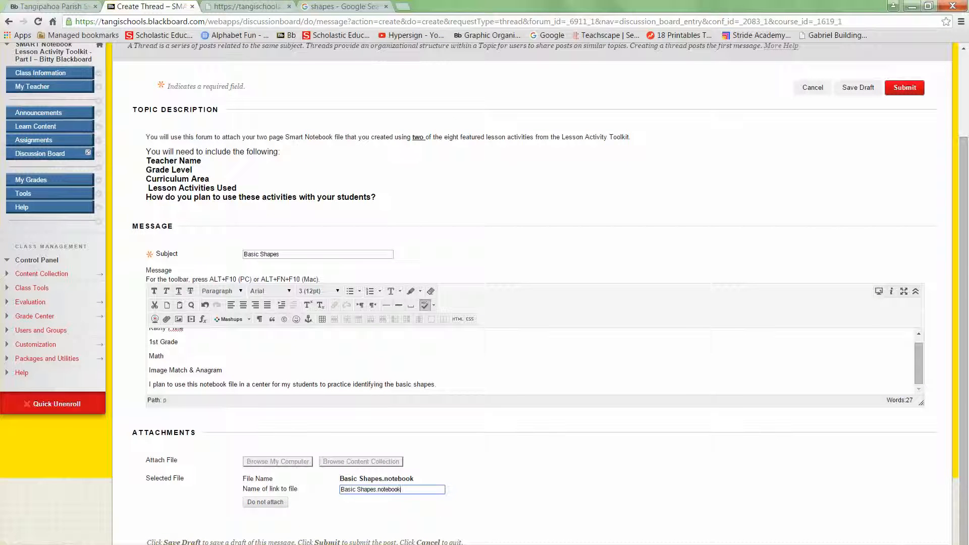
key(Return)
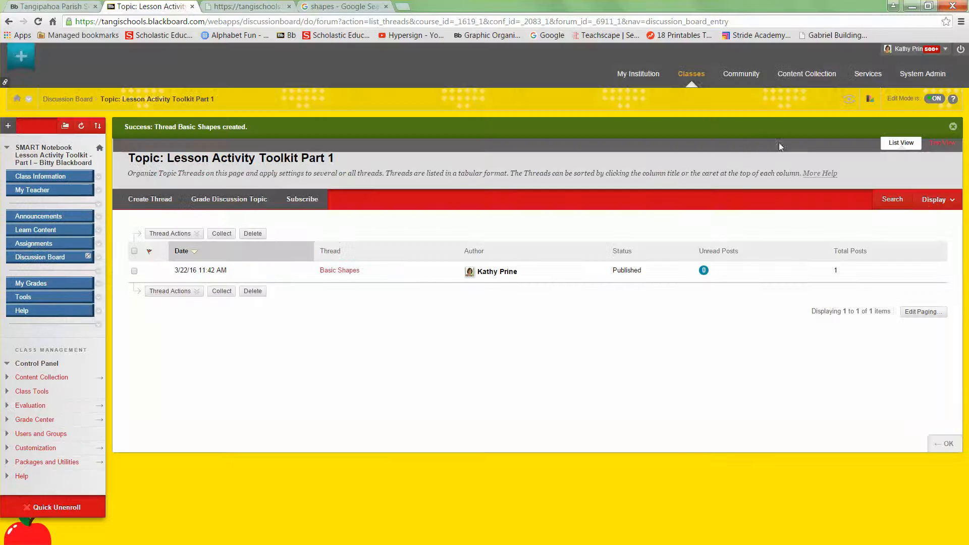
click(340, 271)
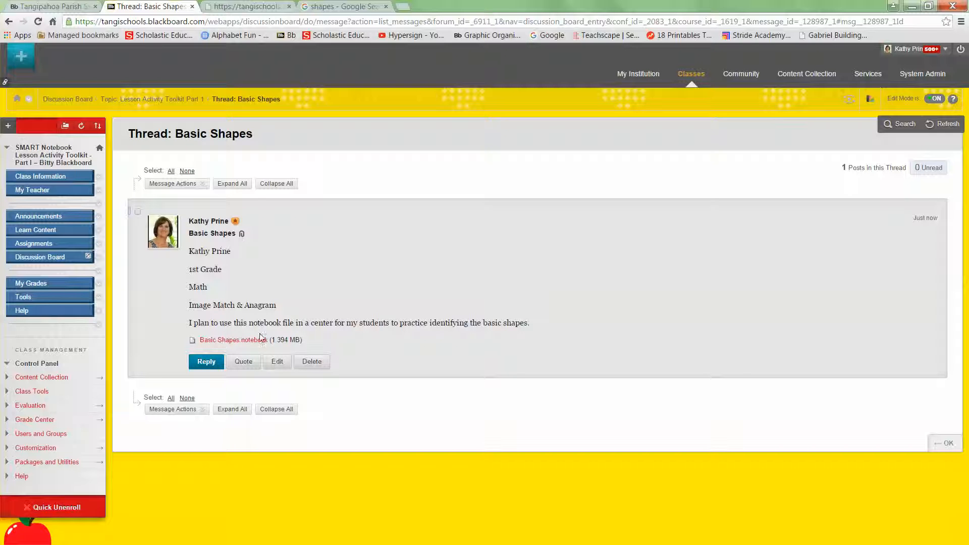
Bring up the options for the attached Basic Shapes notebook link, then dismiss them
right_click(236, 343)
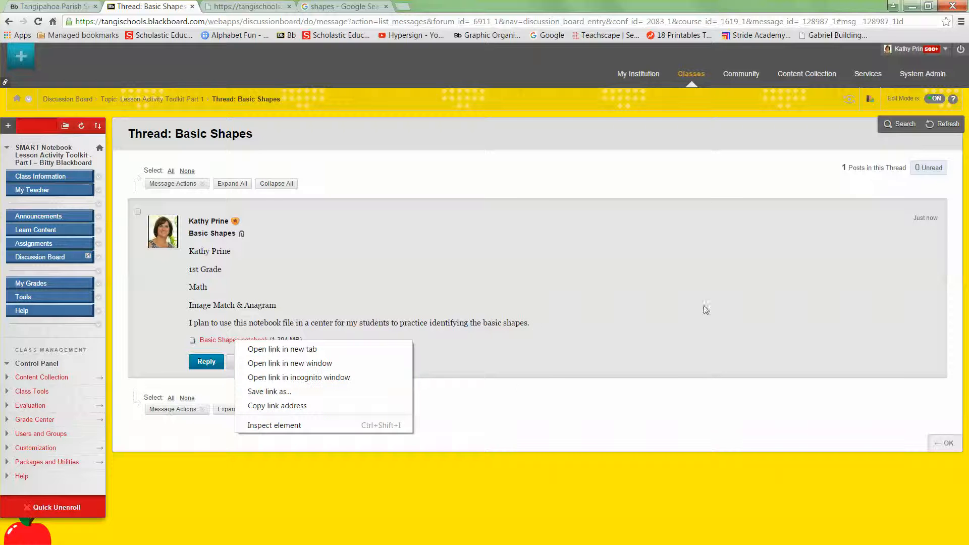
click(628, 380)
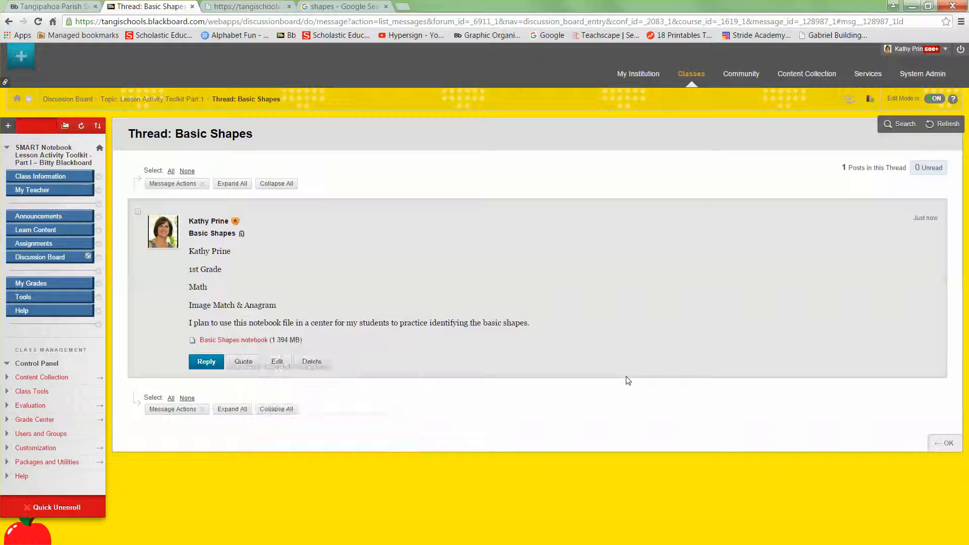